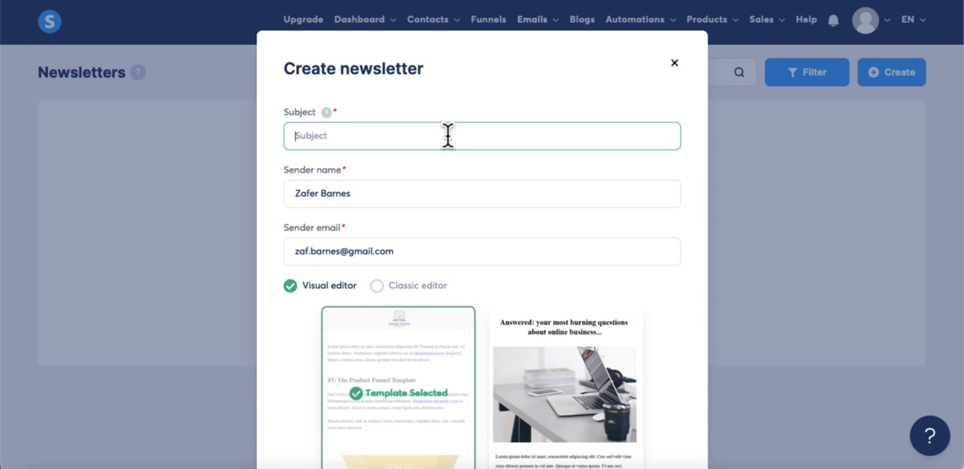
Create a newsletter with the subject "did you see this?" using the Classic editor
type("did you see this")
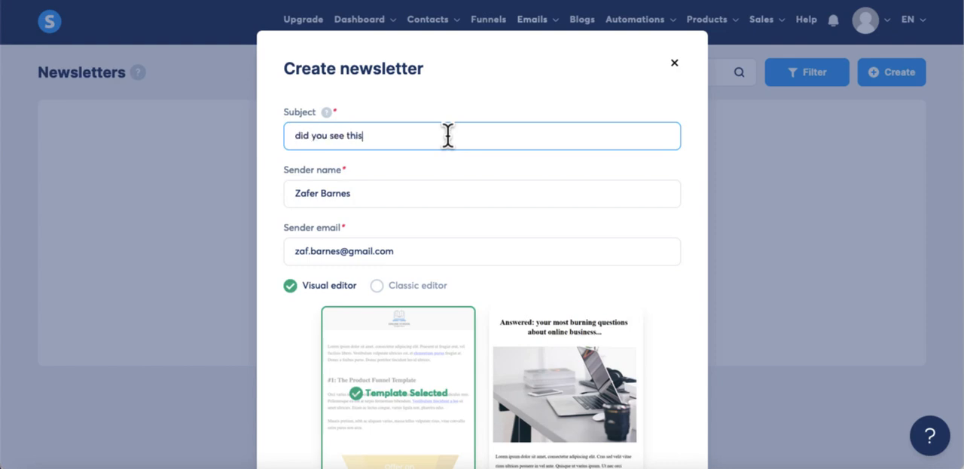
type("?")
scroll(449, 256, "down", 2)
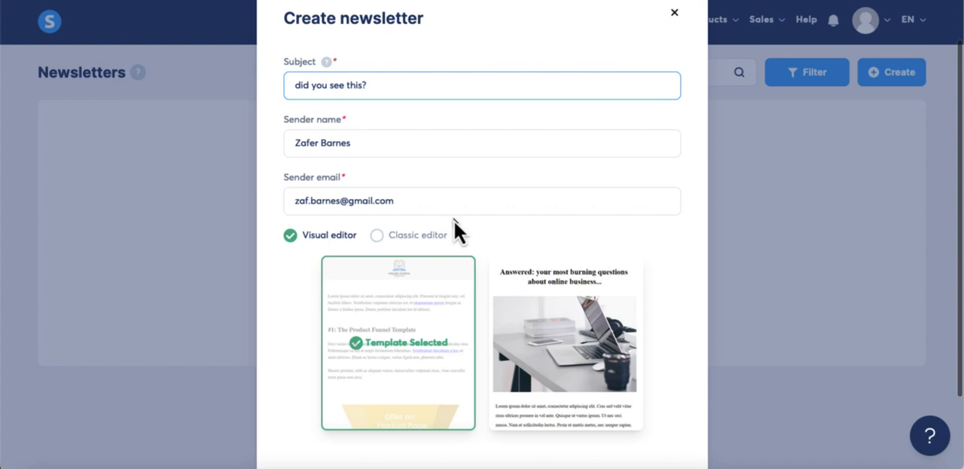
scroll(452, 218, "up", 1)
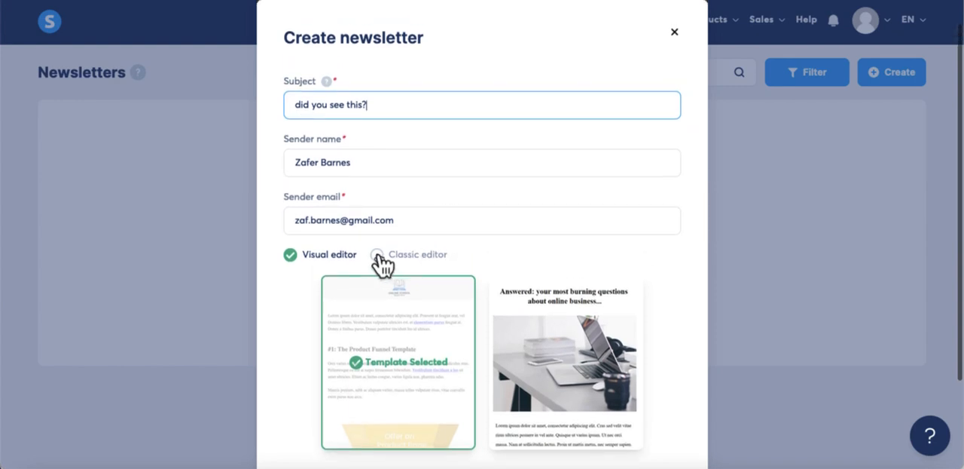
left_click(380, 260)
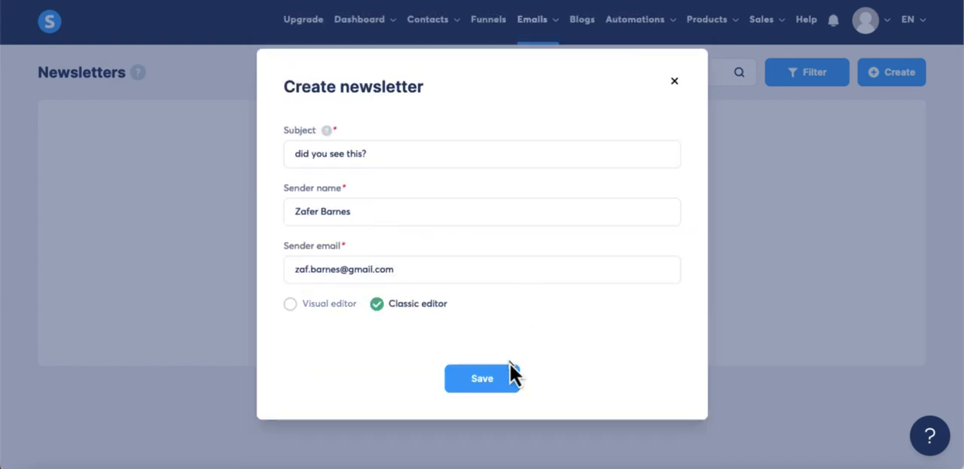
left_click(492, 377)
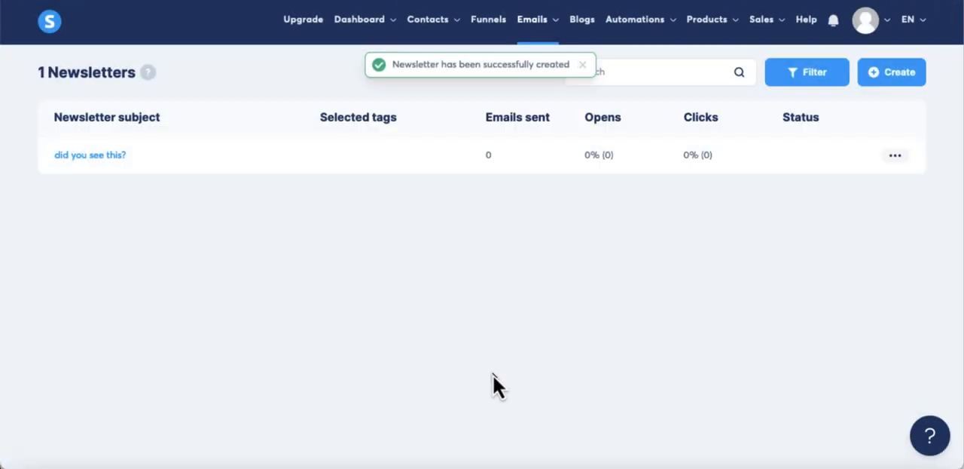
Open the newsletter "did you see this?" for editing and look over its subject, preview and body fields
left_click(895, 156)
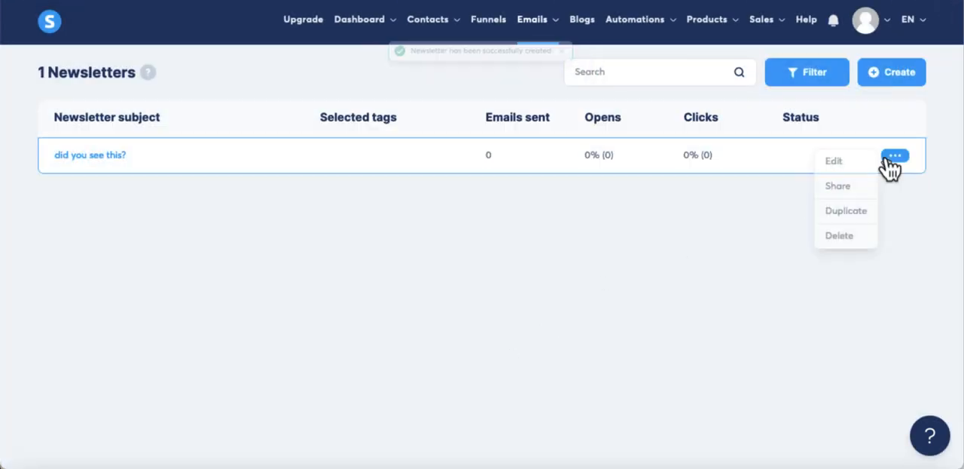
left_click(855, 163)
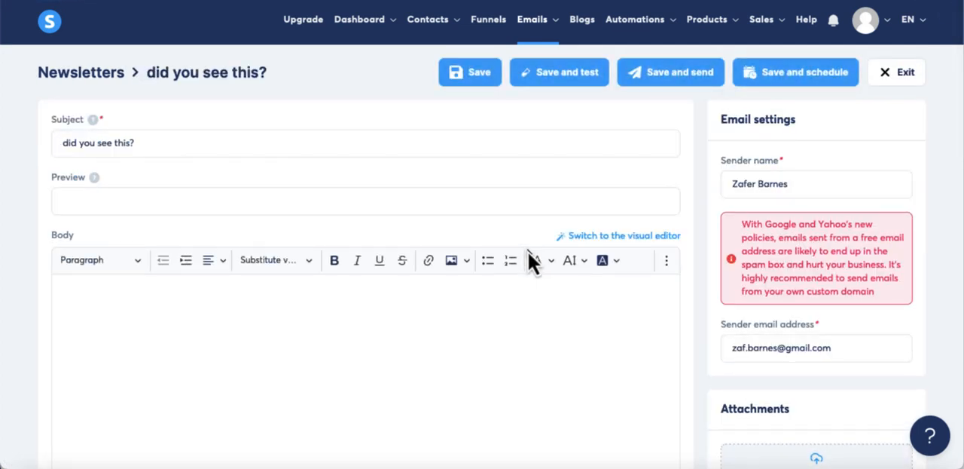
scroll(528, 252, "down", 1)
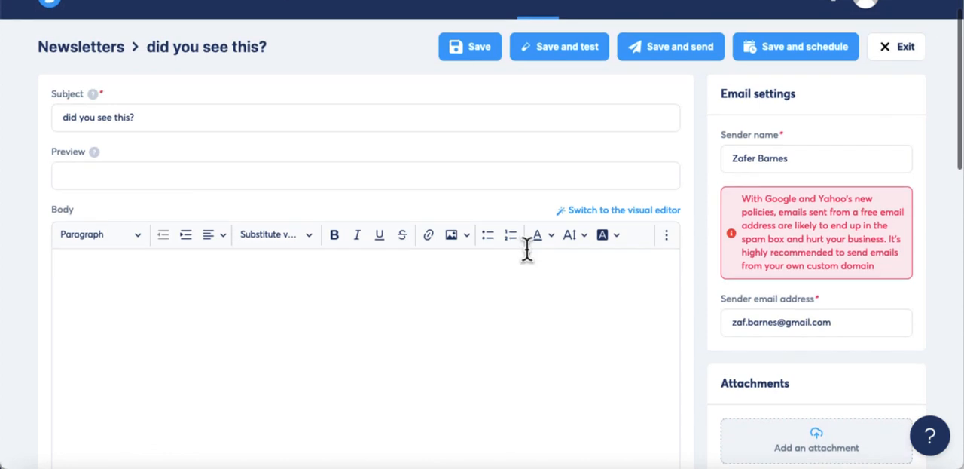
scroll(527, 251, "up", 1)
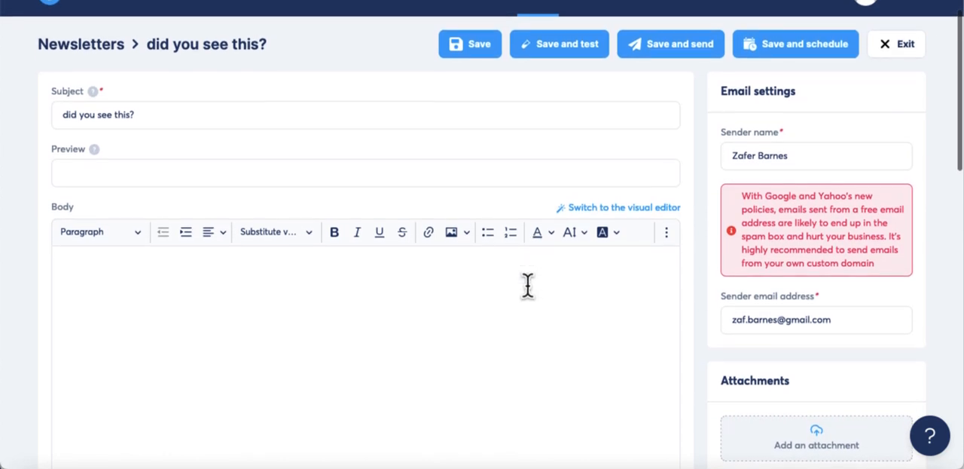
scroll(528, 285, "down", 1)
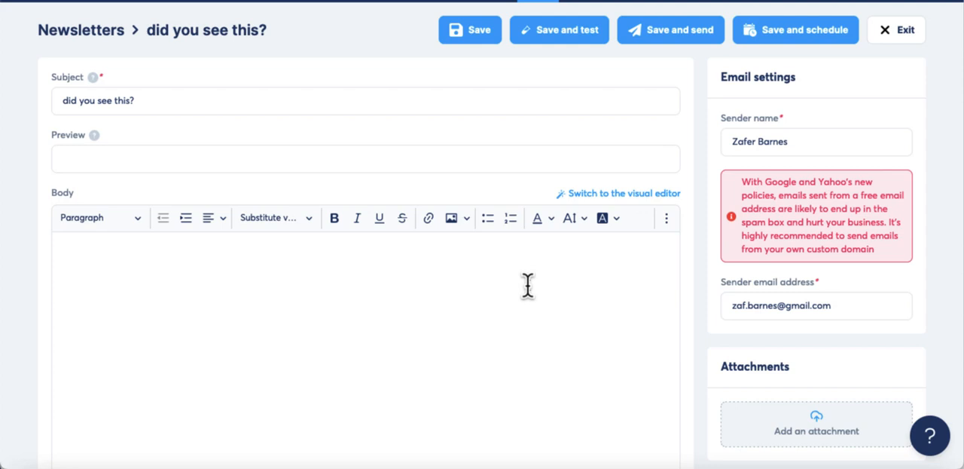
scroll(527, 284, "down", 1)
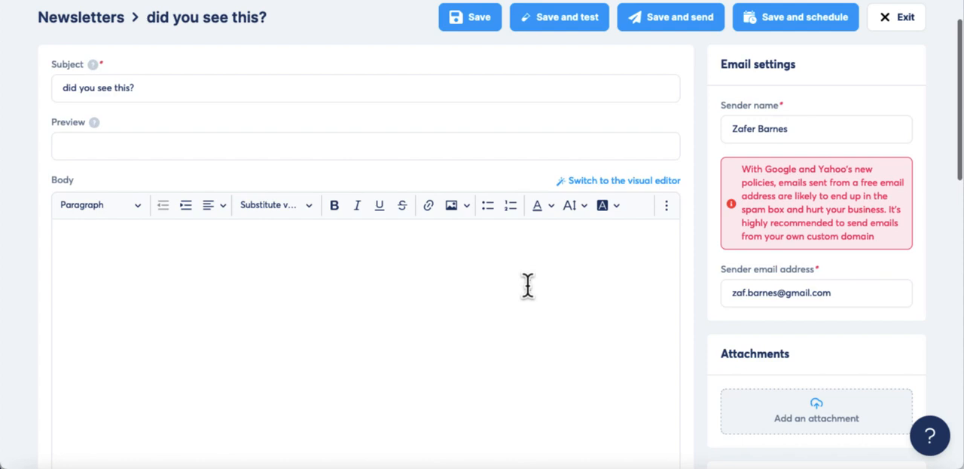
scroll(527, 284, "down", 2)
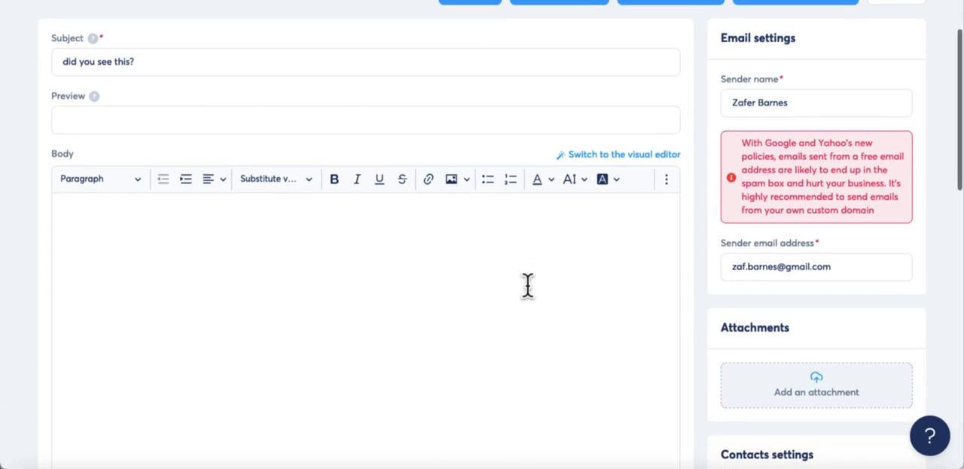
scroll(527, 284, "up", 4)
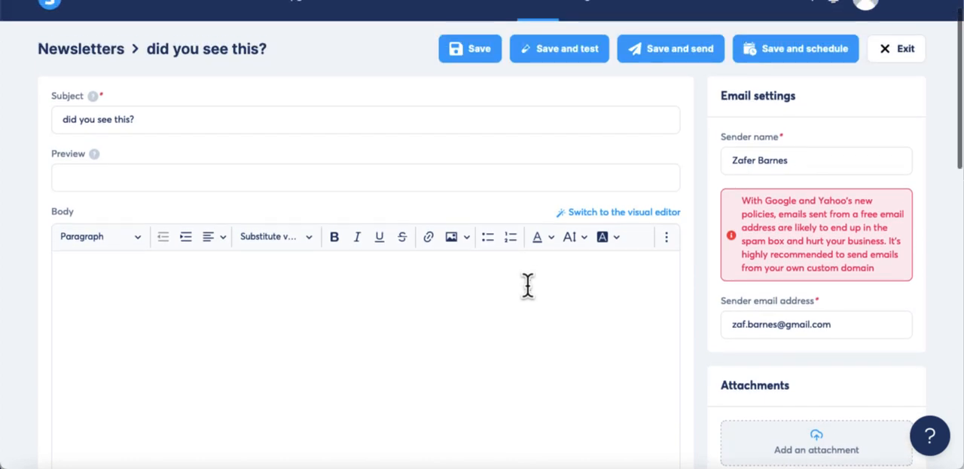
Set the newsletter's contacts settings to send only to contacts who registered over 0 days ago
scroll(527, 284, "down", 5)
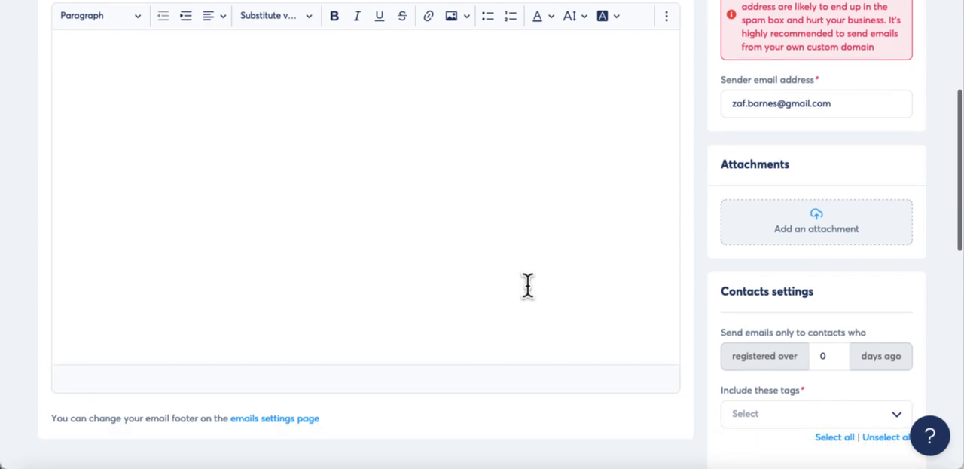
scroll(528, 284, "down", 1)
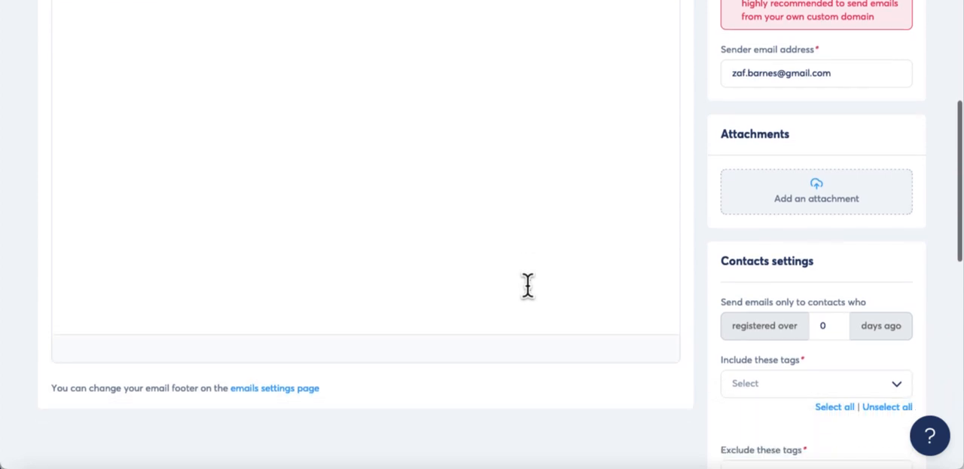
left_click(834, 325)
type("0")
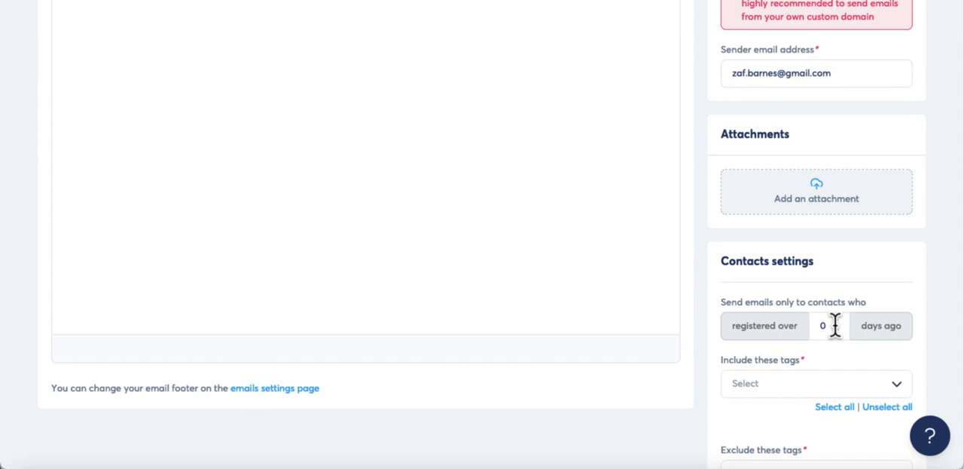
scroll(876, 299, "down", 1)
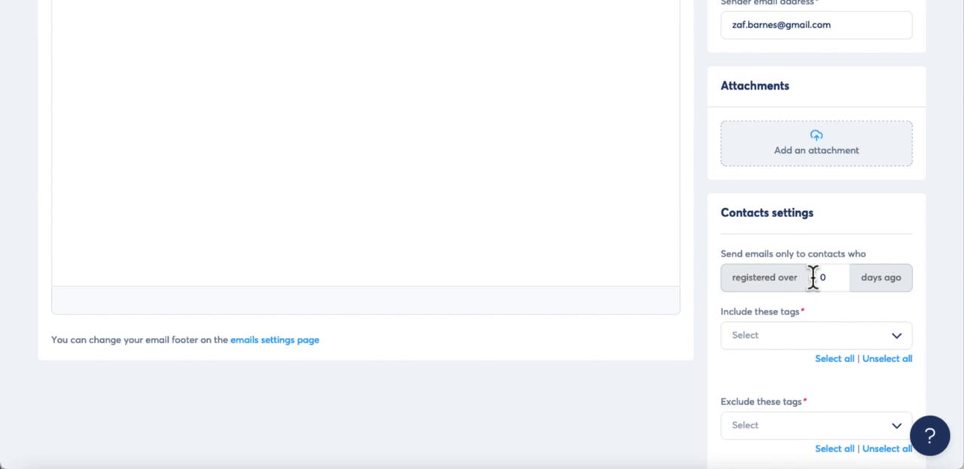
scroll(829, 320, "down", 1)
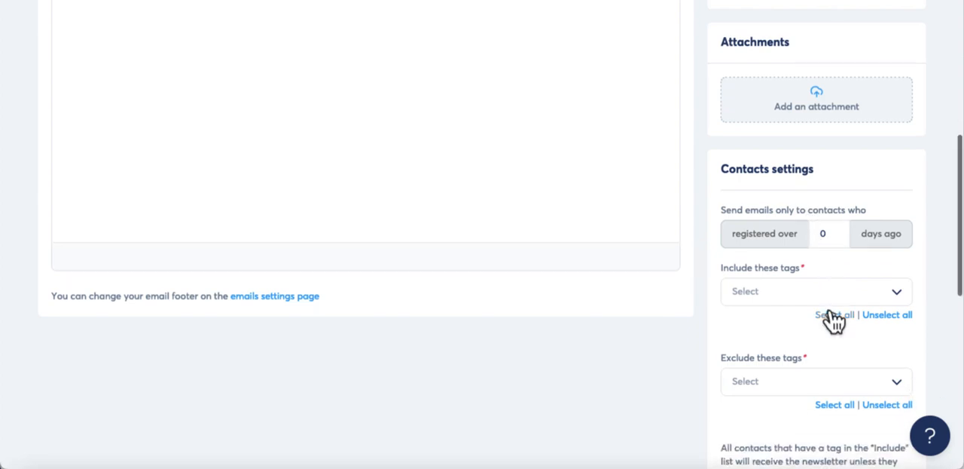
scroll(929, 290, "down", 1)
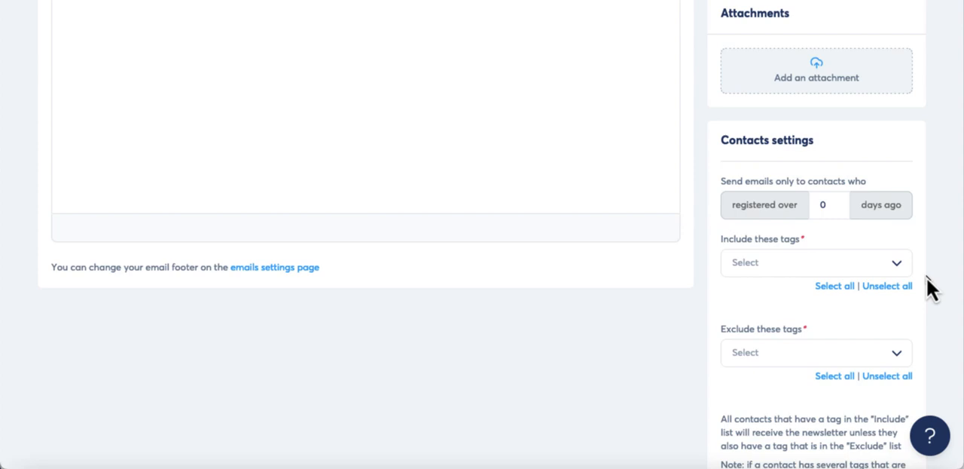
scroll(926, 252, "down", 1)
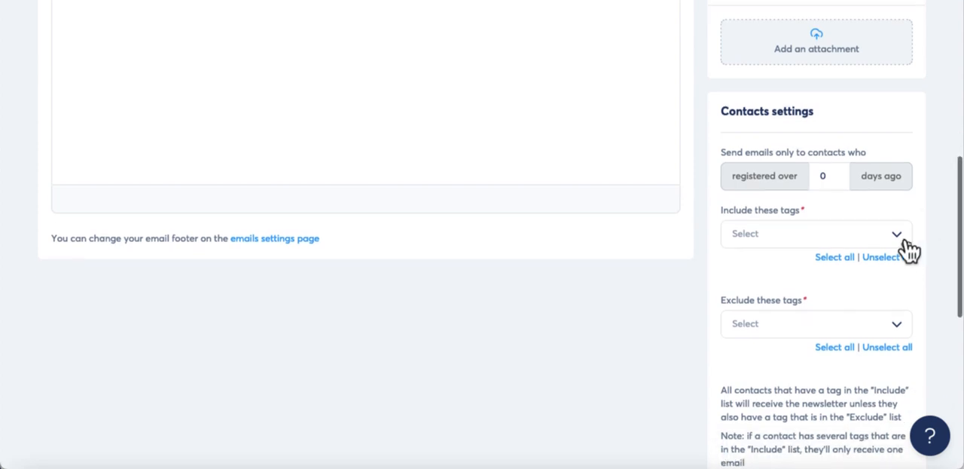
left_click(896, 235)
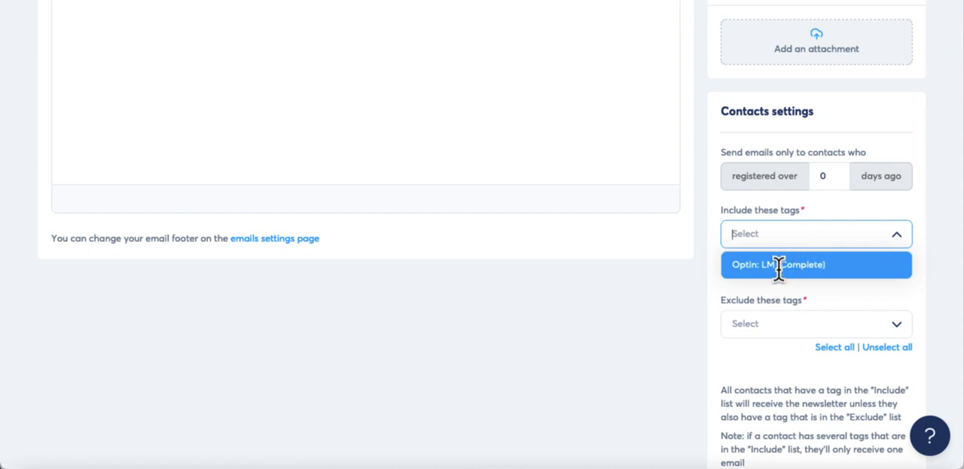
left_click(810, 265)
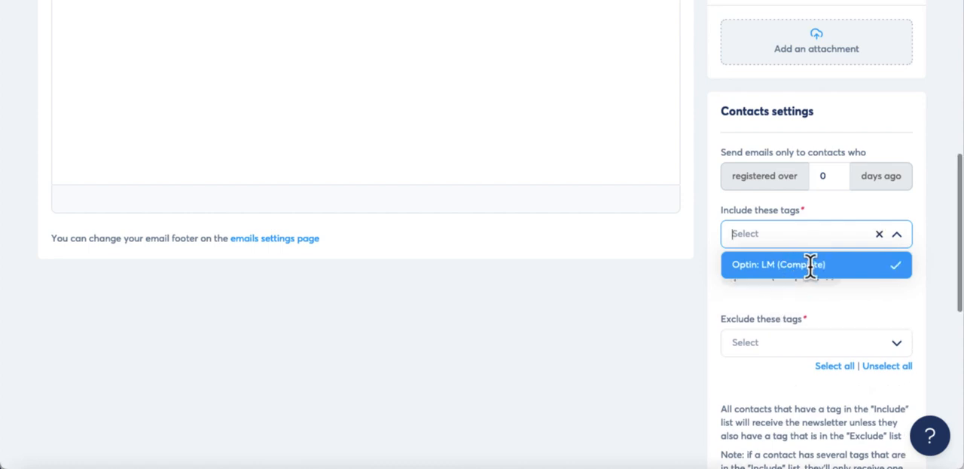
left_click(897, 270)
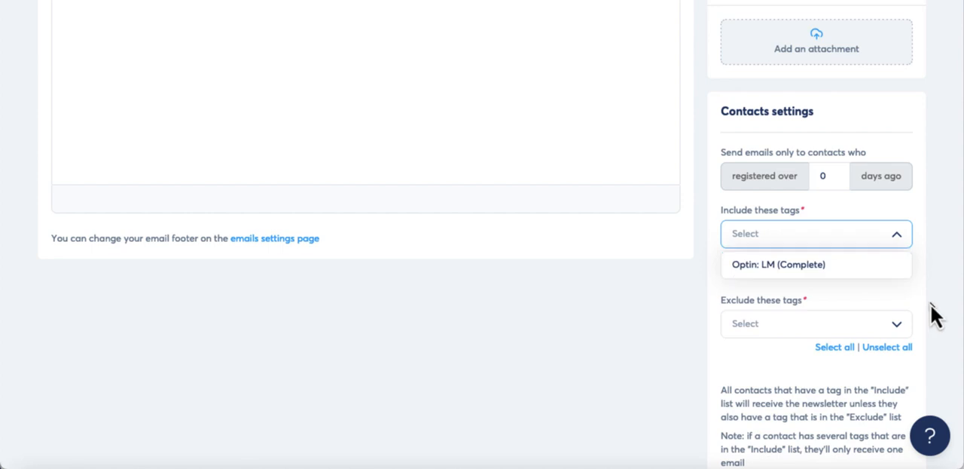
left_click(855, 275)
left_click(870, 272)
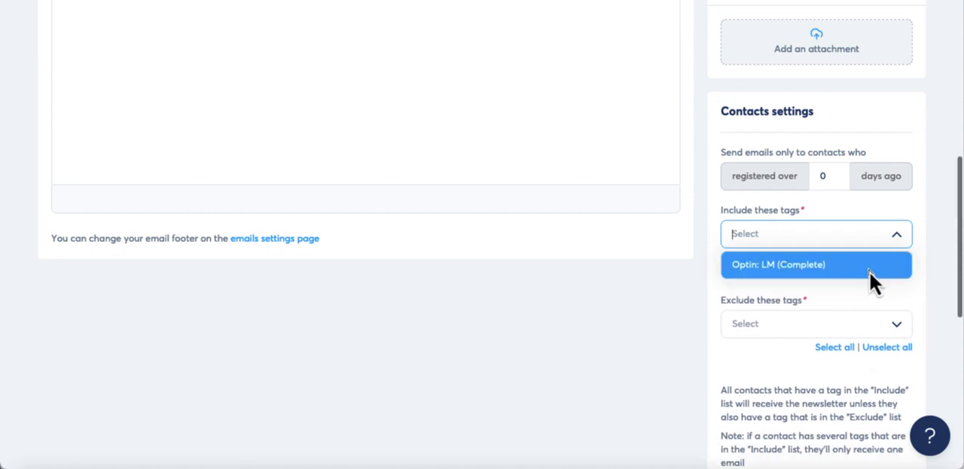
left_click(905, 302)
Add the tag "Optin: LM (Complete)" to the included tags in the contacts settings
left_click(904, 238)
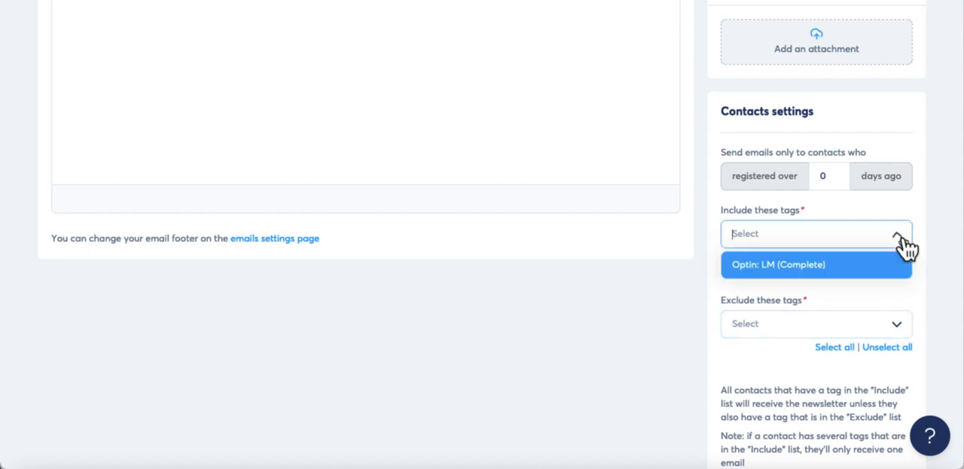
left_click(818, 263)
left_click(809, 299)
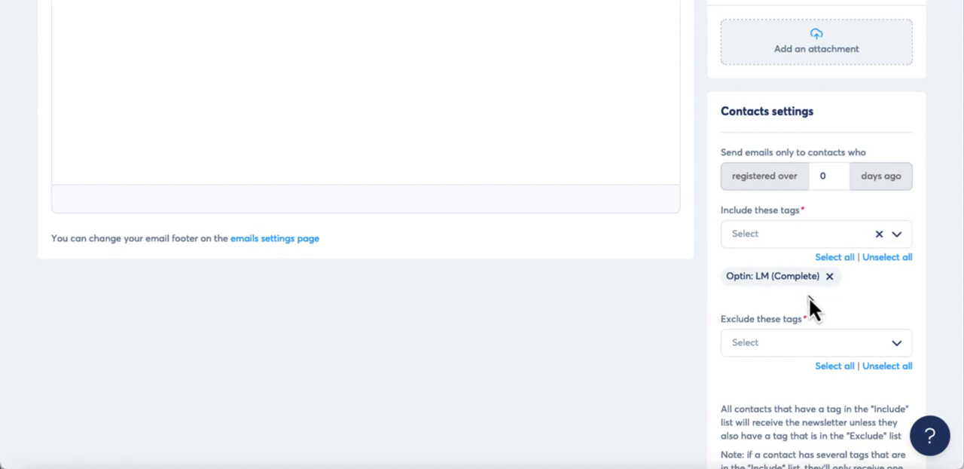
Examine the registration-days filter, the include and exclude tag settings, the available personalization substitutes and the attachments area
scroll(890, 304, "down", 1)
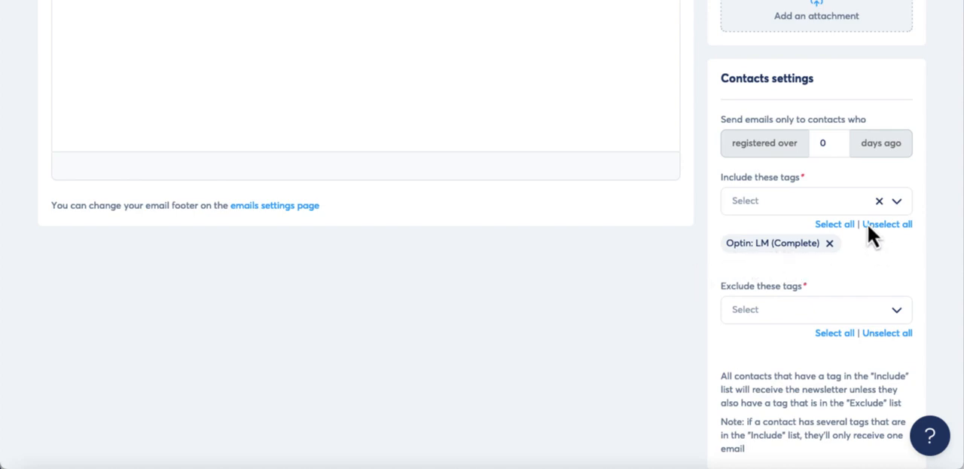
scroll(820, 178, "up", 2)
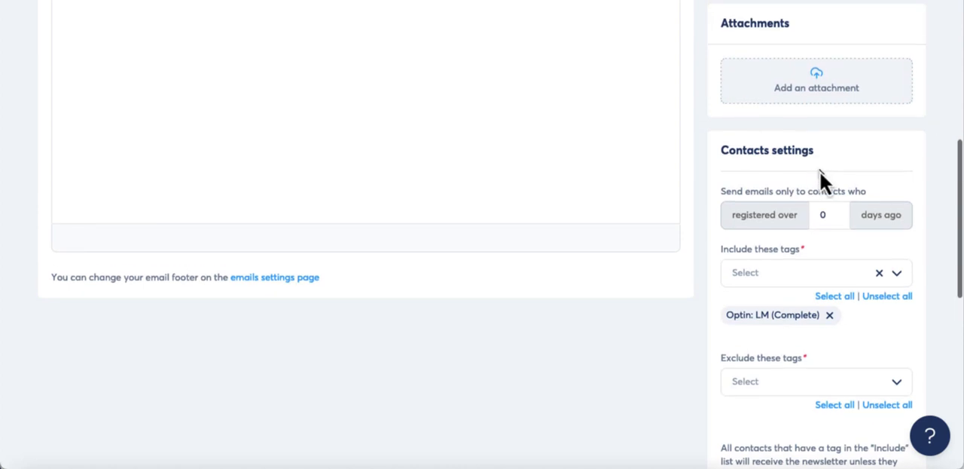
left_click(828, 215)
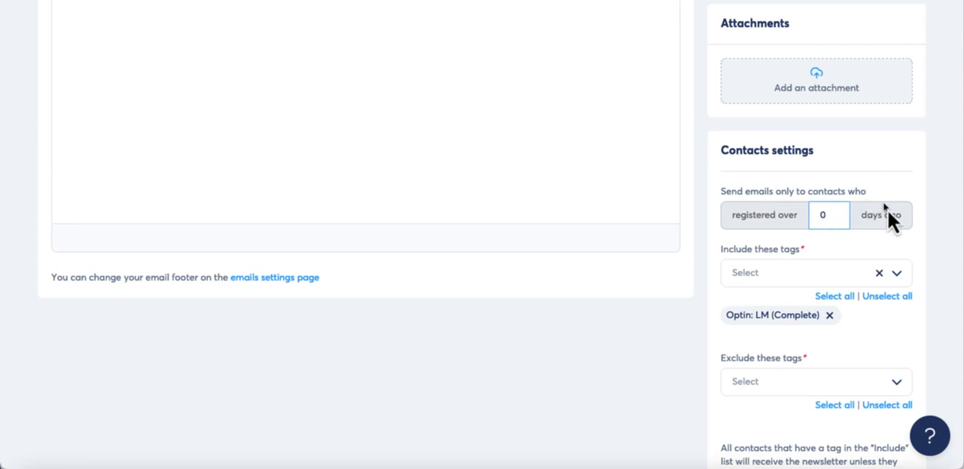
scroll(909, 245, "down", 3)
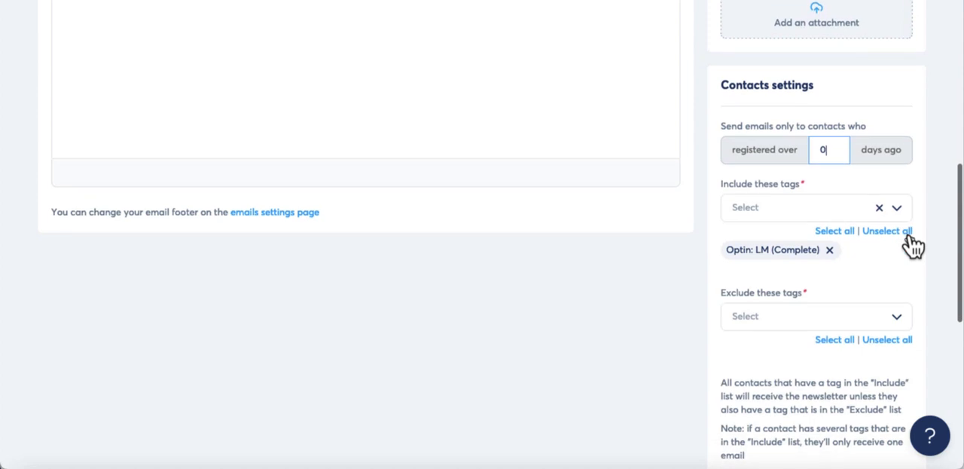
scroll(910, 241, "down", 1)
scroll(909, 241, "down", 1)
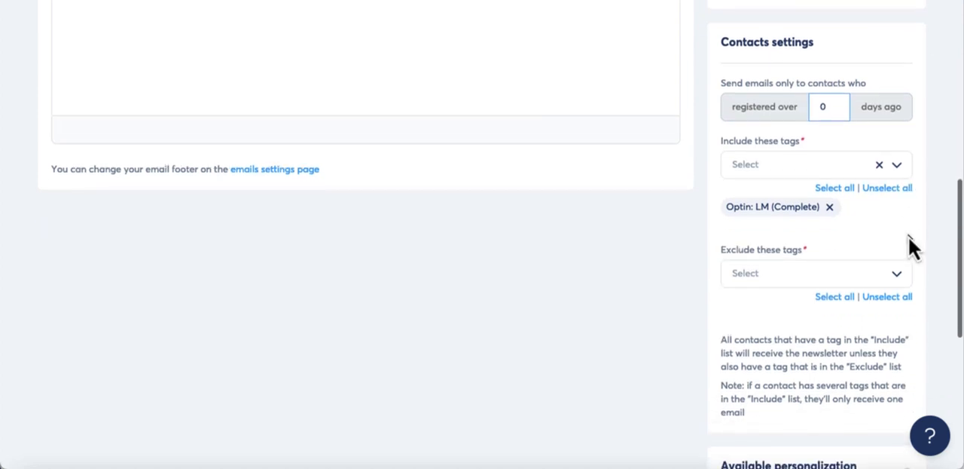
scroll(910, 242, "down", 1)
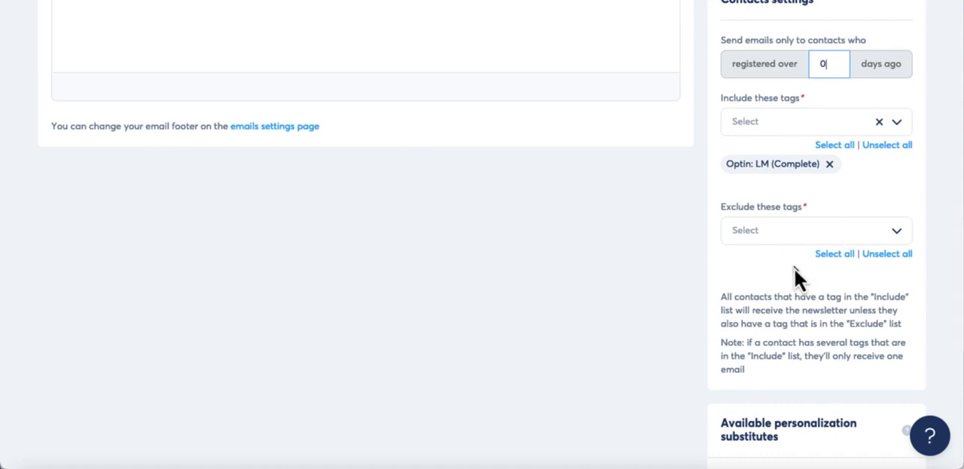
scroll(794, 271, "down", 3)
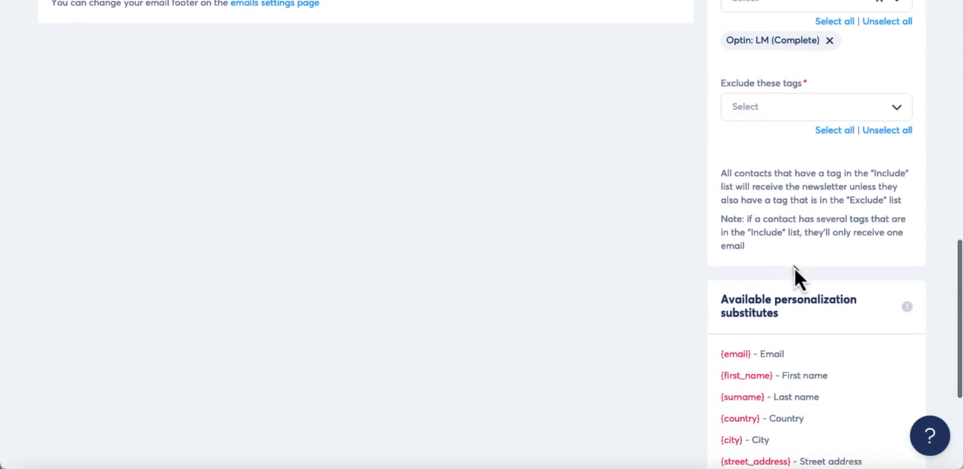
scroll(794, 263, "down", 5)
scroll(794, 264, "up", 10)
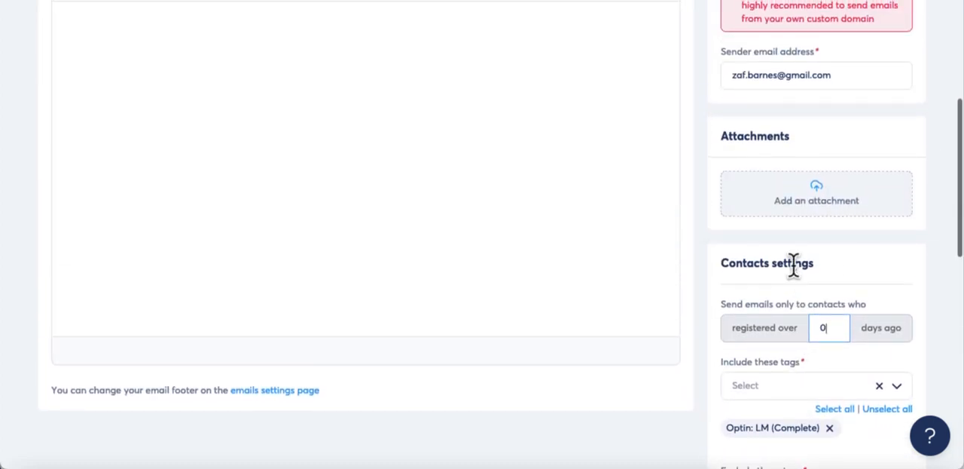
scroll(794, 264, "up", 5)
scroll(797, 276, "down", 4)
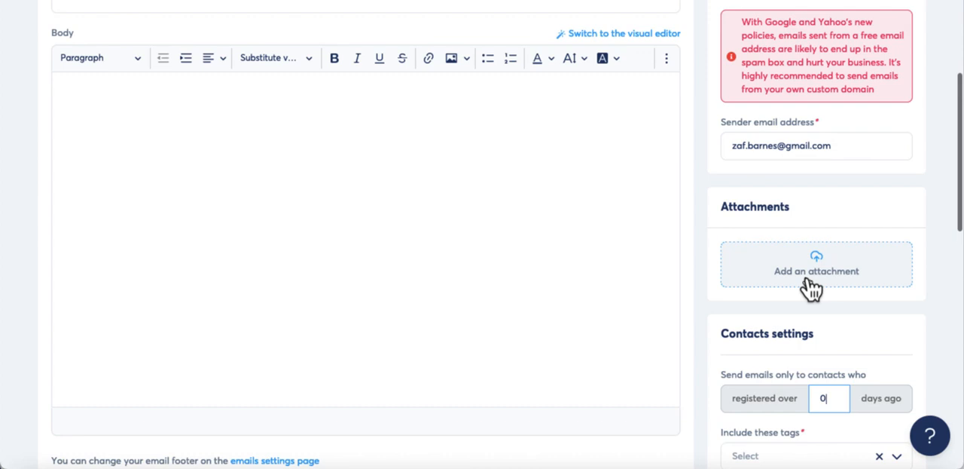
Start the newsletter body with the greeting word "Hi"
scroll(896, 317, "down", 1)
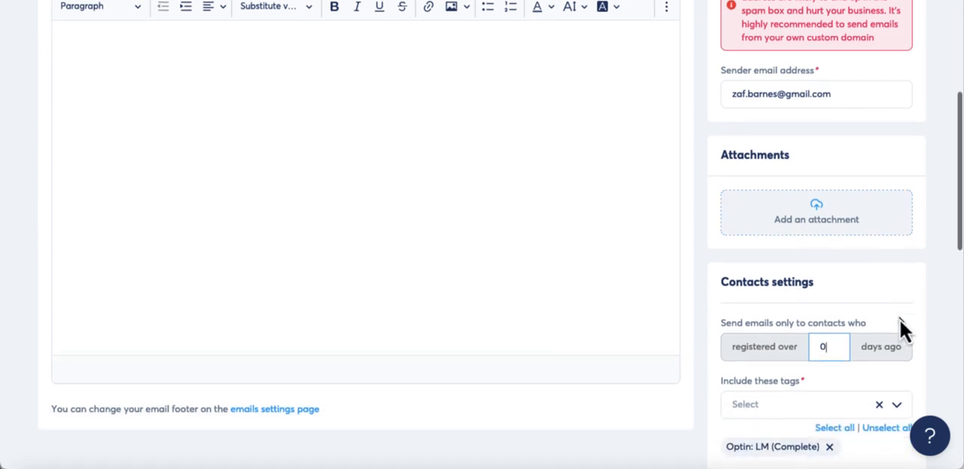
scroll(896, 316, "up", 1)
scroll(899, 319, "up", 3)
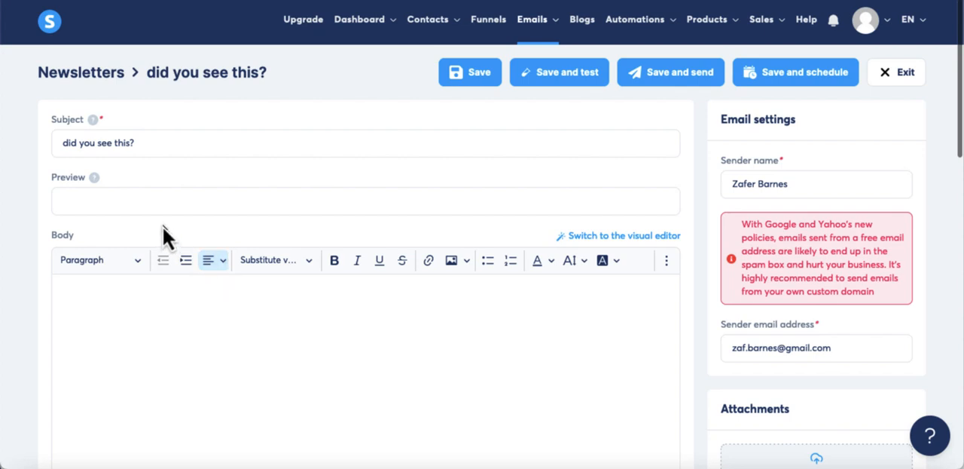
left_click(233, 315)
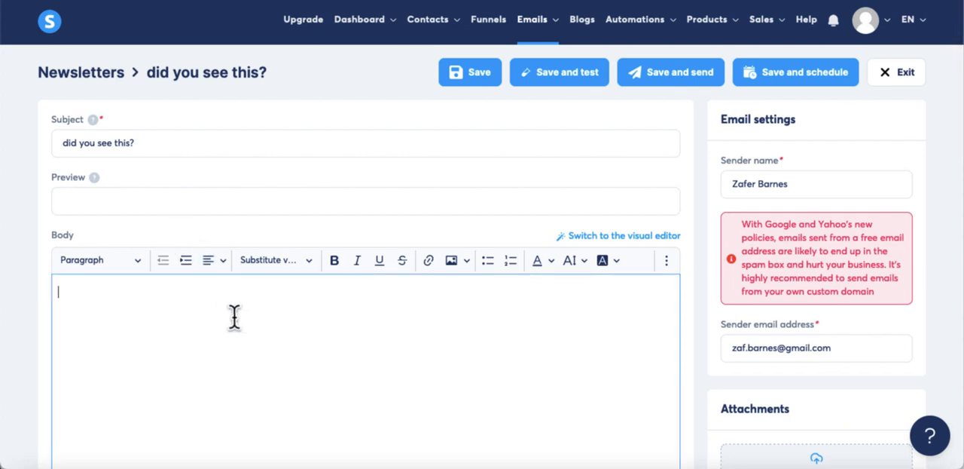
type("a")
key("BackSpace")
type("Hi")
left_click(312, 269)
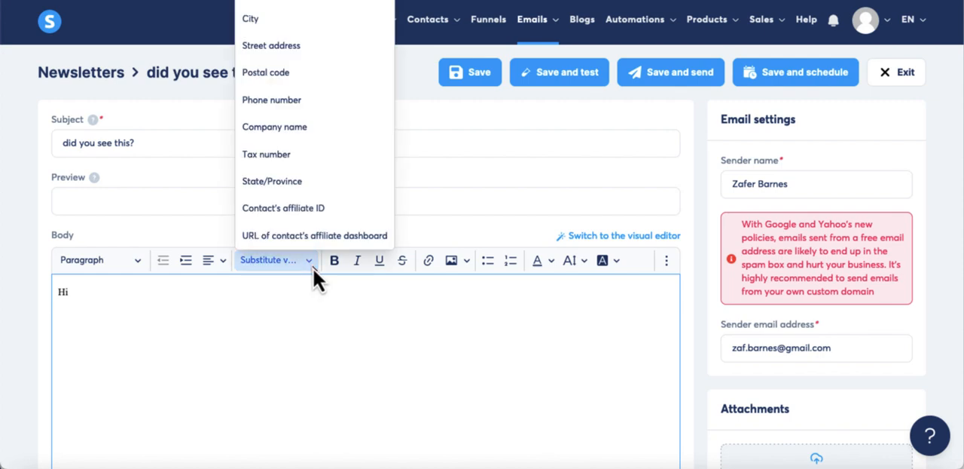
left_click(323, 308)
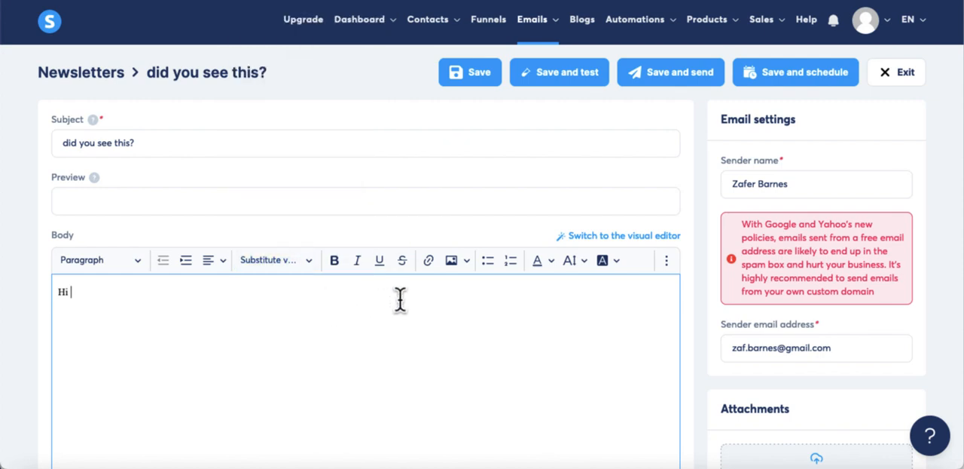
left_click(673, 262)
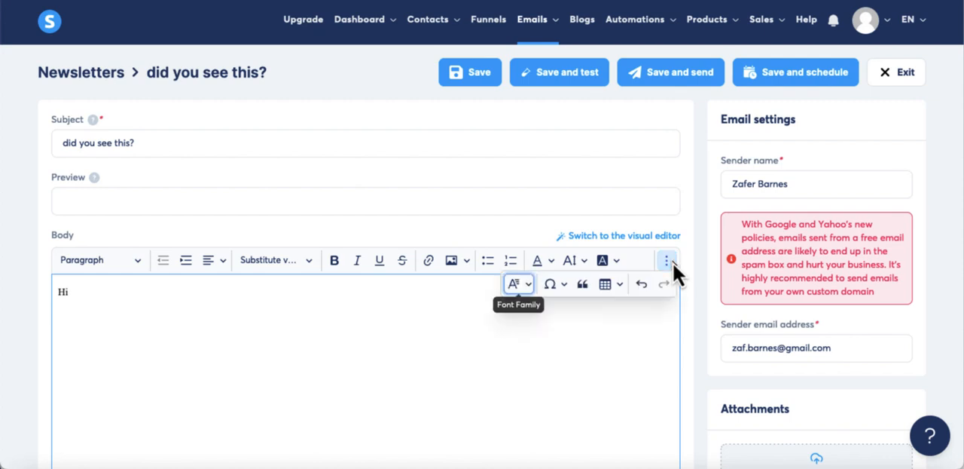
left_click(491, 387)
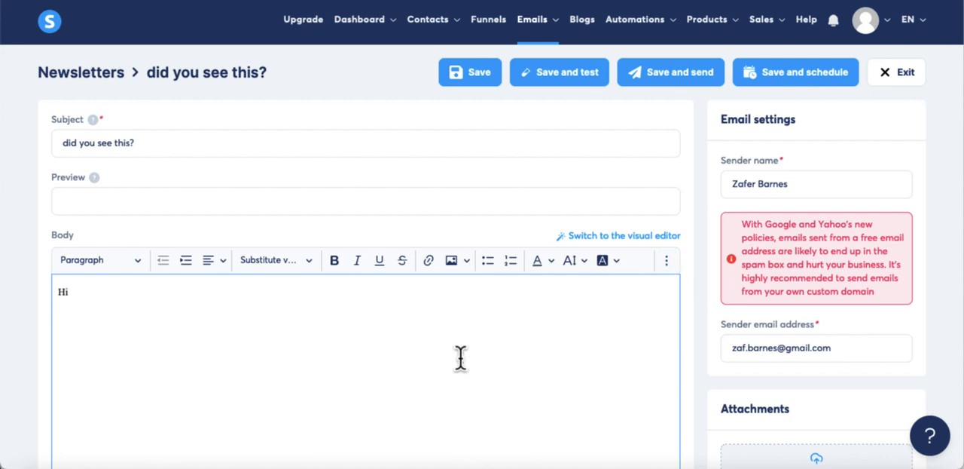
Insert the First name substitute value after "Hi" in the body and end the greeting with a comma
scroll(460, 358, "down", 3)
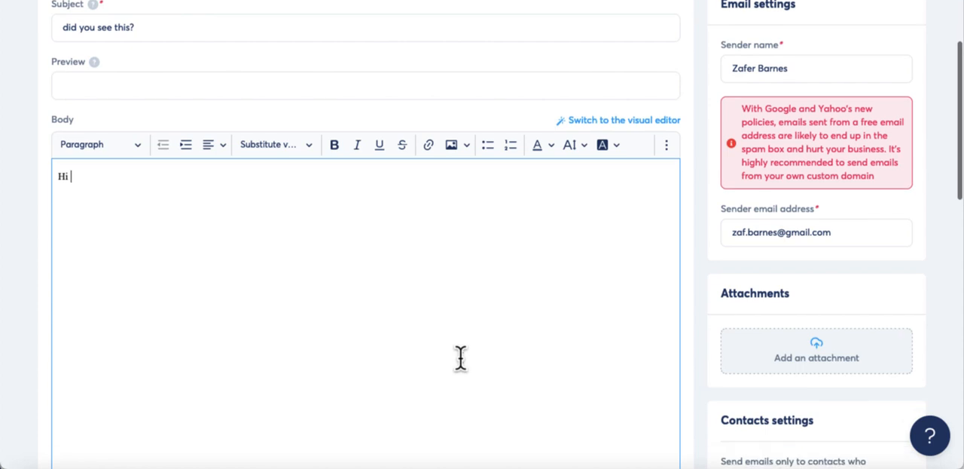
left_click(306, 149)
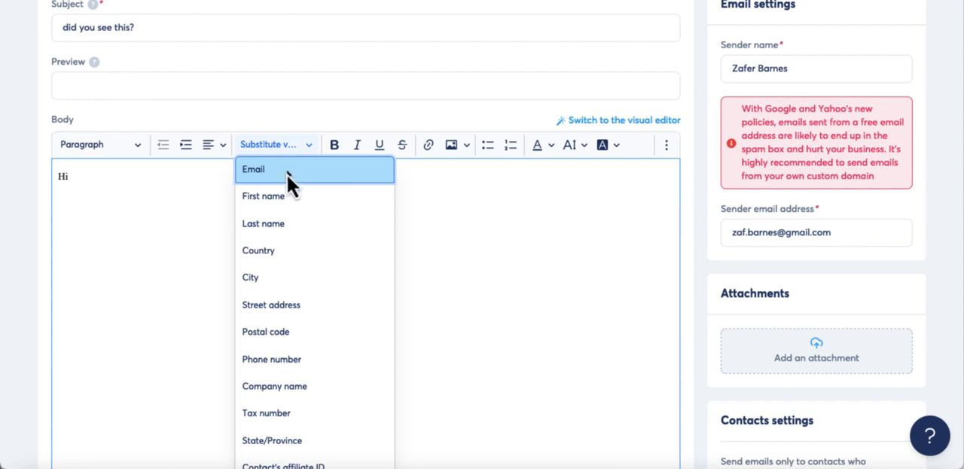
left_click(280, 197)
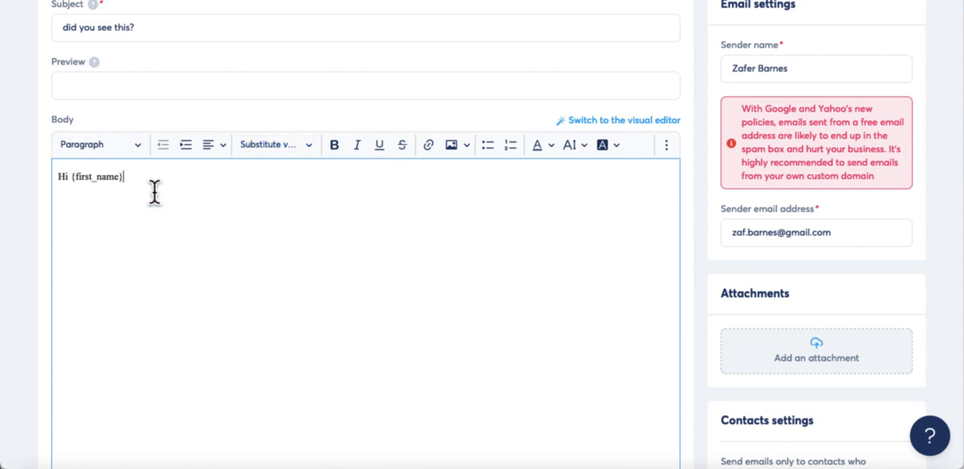
type(",")
Add the line "Did you you see this?" as a new paragraph below the greeting
key("Return")
type("Did you you see the")
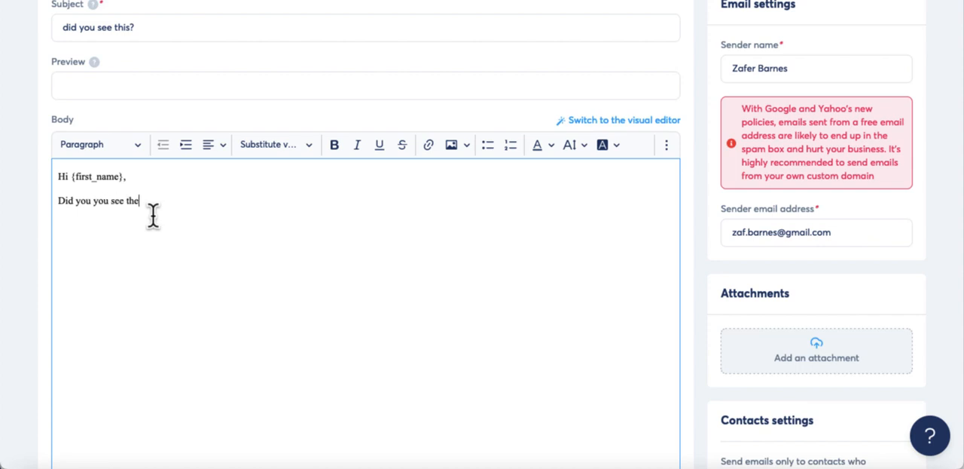
key("BackSpace")
type("is?")
Add a numbered list below the question with the items "option", "soooj" and "ojljl"
key("Return")
left_click(507, 148)
type("option")
key("Return")
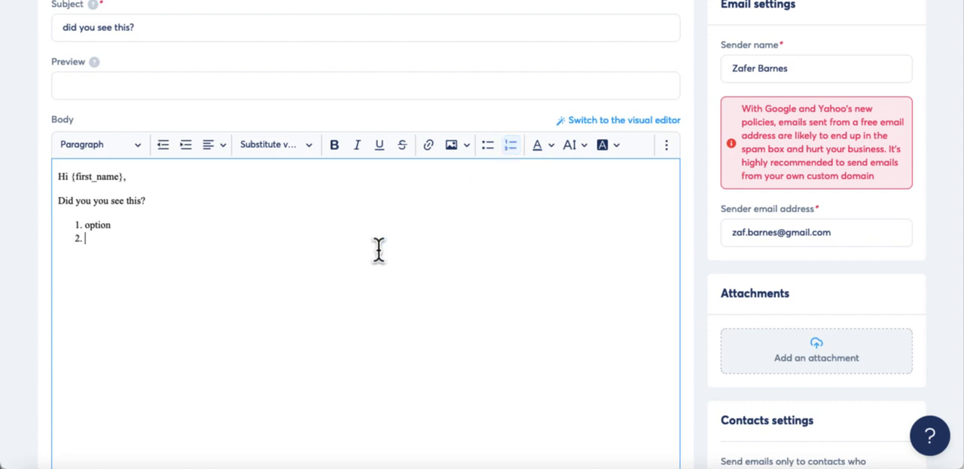
type("soooj")
key("Return")
type("ojlj")
key("Return")
key("Return")
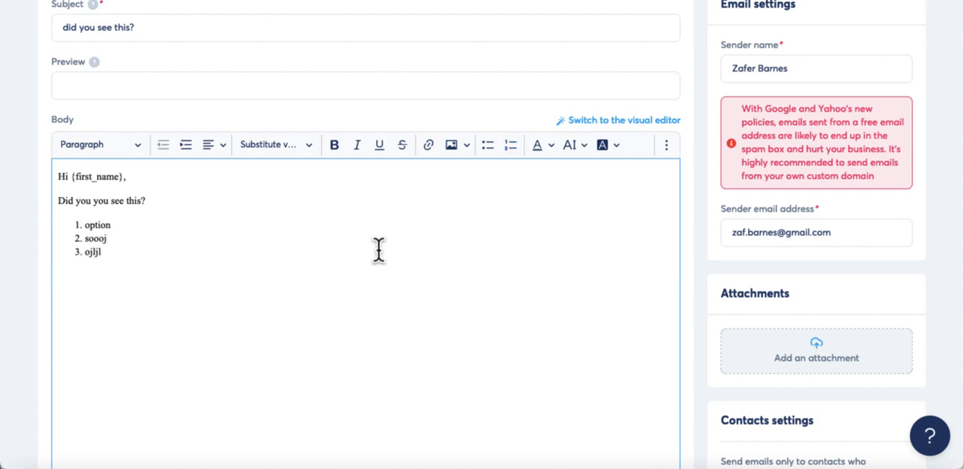
Write the line "here is the link to the free resource" below the numbered list
type("here is the link to the f")
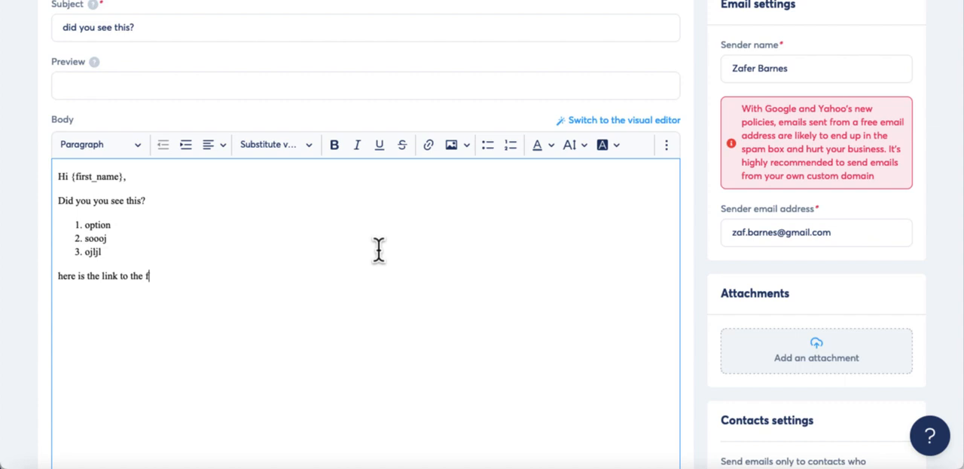
type("ree resource")
left_click_drag(213, 276, 57, 278)
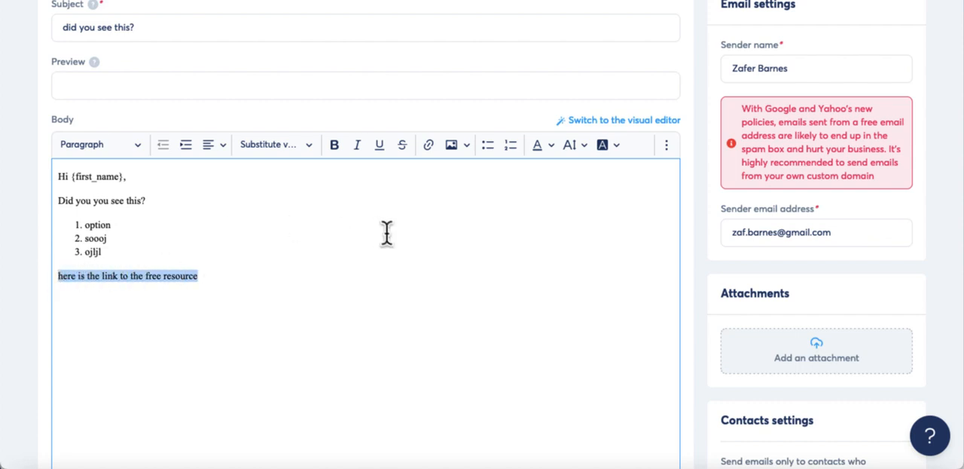
left_click(429, 146)
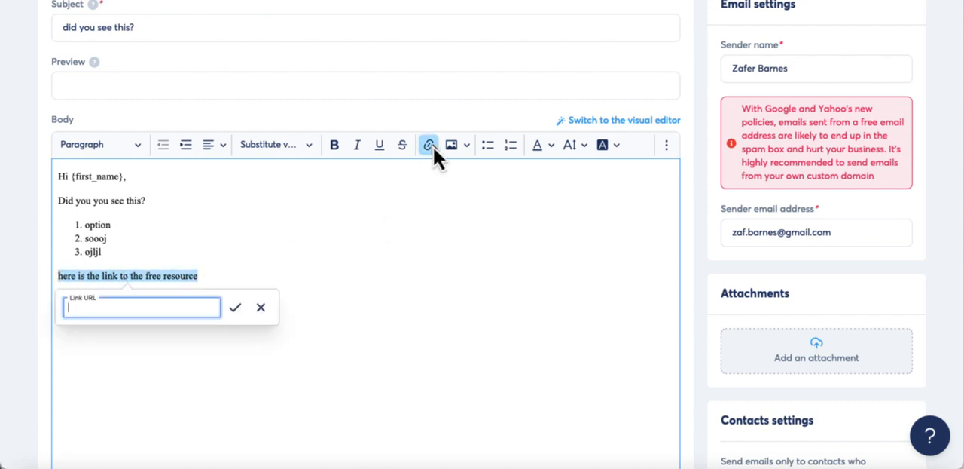
type("https://www.yourwebsi")
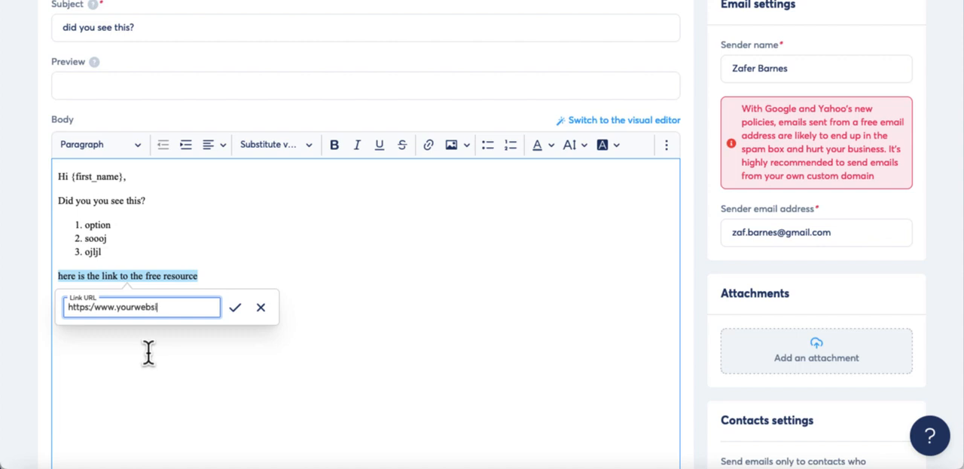
type("telink.com")
left_click(232, 312)
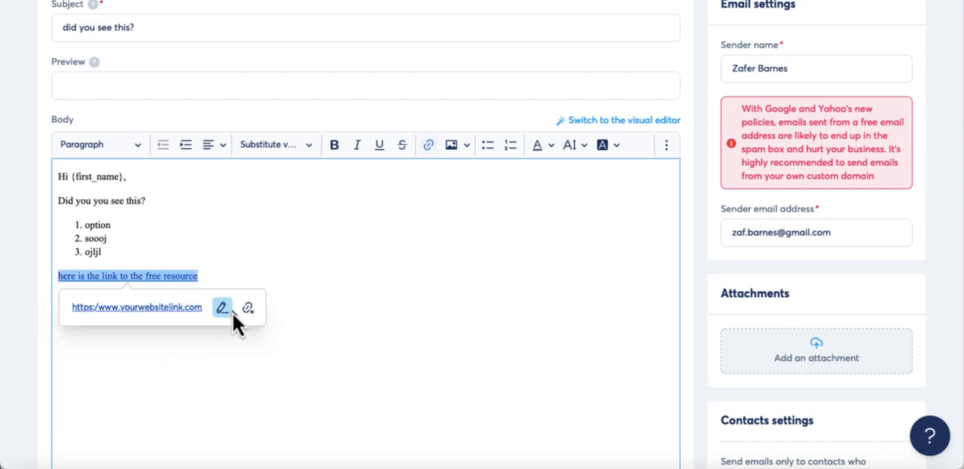
Close the email body below the link with the sign-off "Best regards," and the sender's first name on its own line
left_click(243, 275)
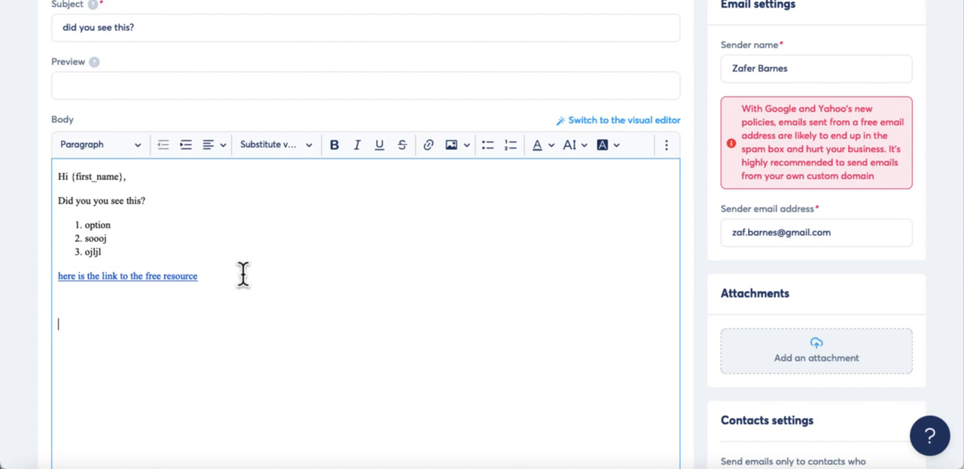
key("Return")
key("Return")
type("Best regards,")
key("BackSpace")
type("z")
key("BackSpace")
type("Zaf.")
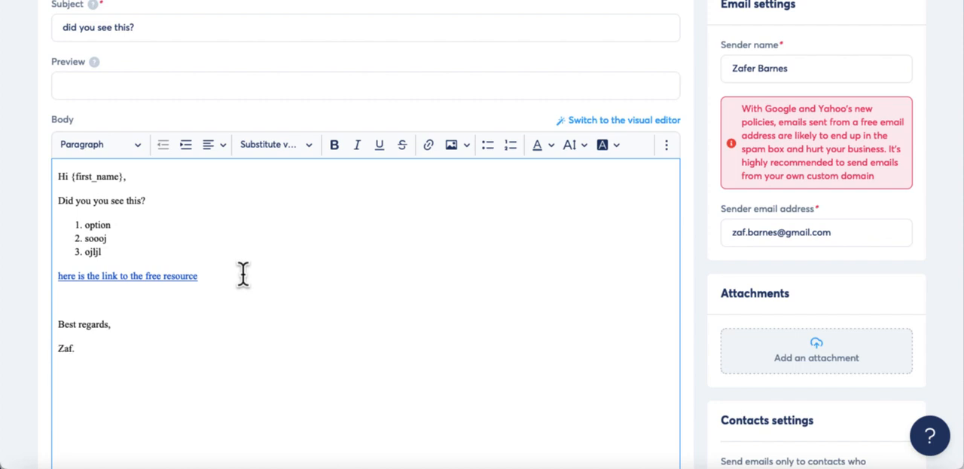
type(".")
Save the newsletter and exit to the newsletters list
scroll(357, 252, "down", 2)
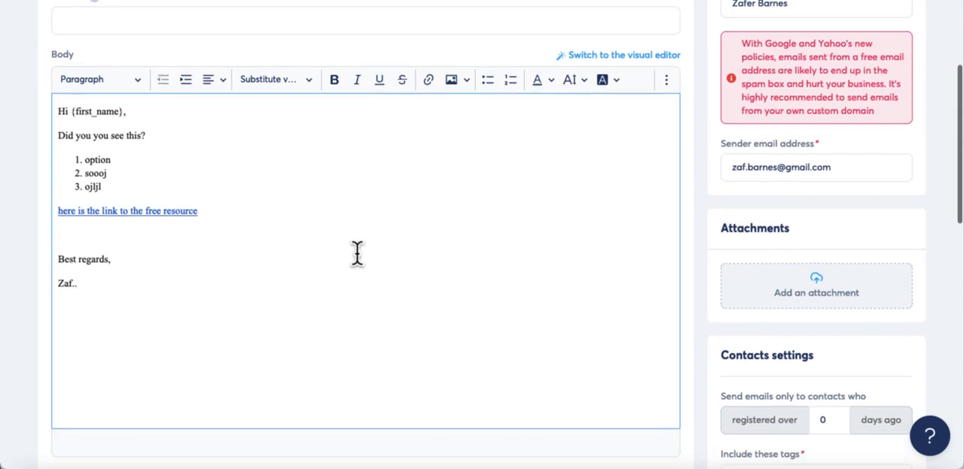
scroll(357, 251, "up", 3)
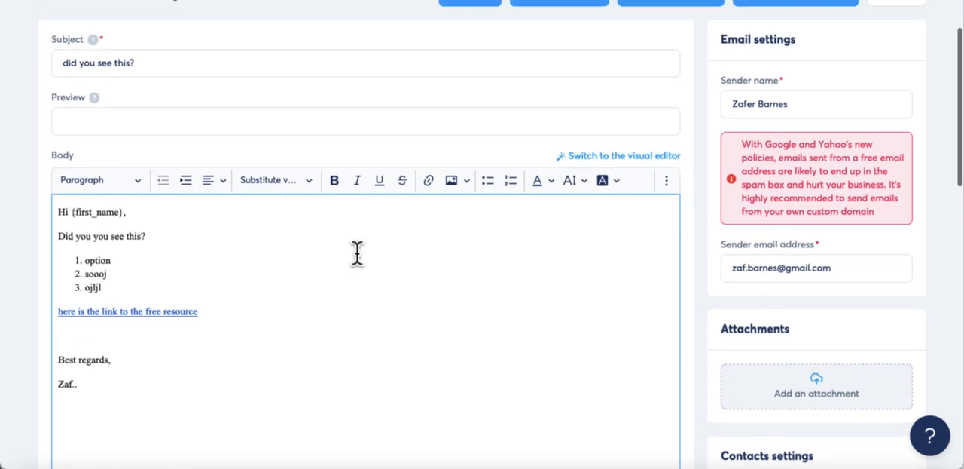
scroll(357, 253, "down", 1)
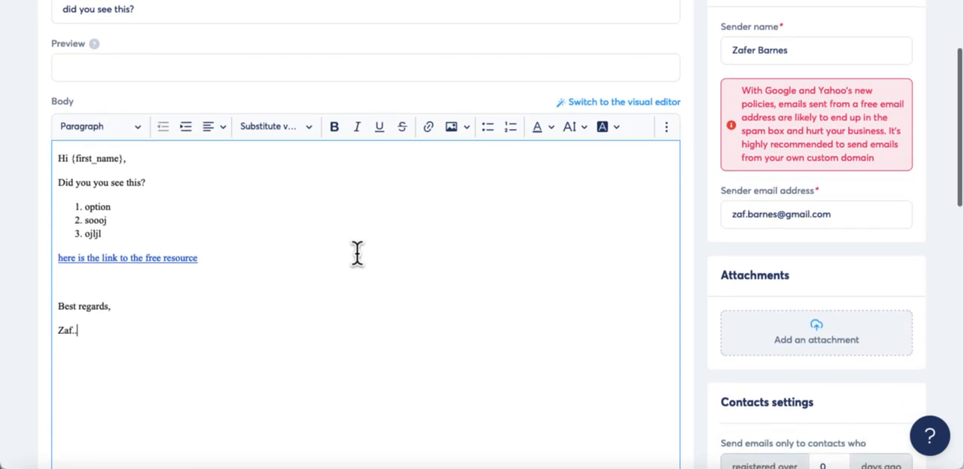
scroll(357, 252, "up", 3)
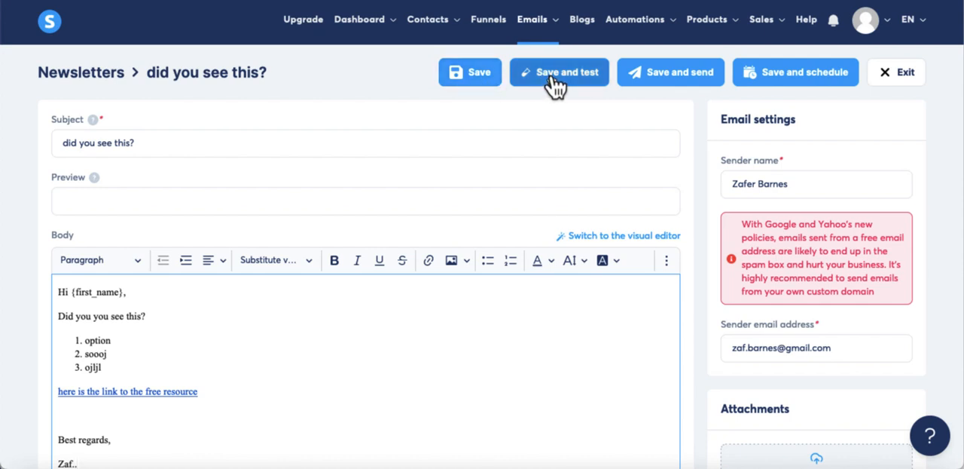
left_click(475, 77)
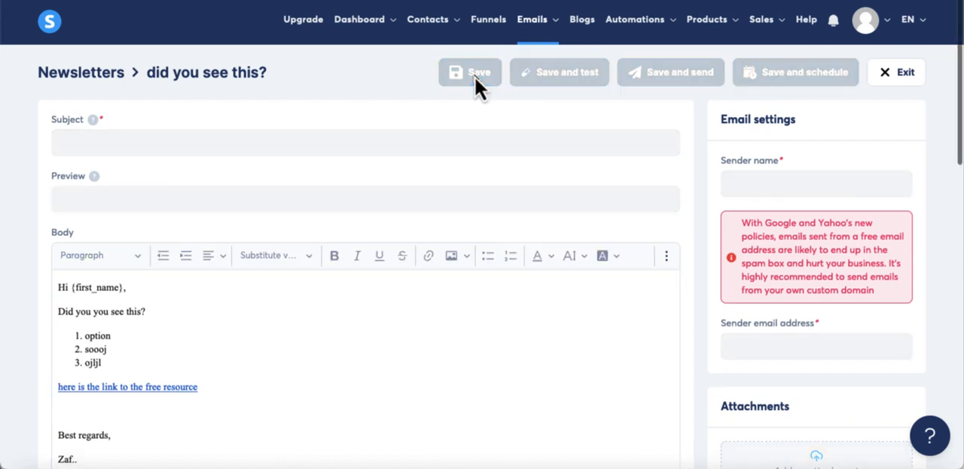
left_click(891, 88)
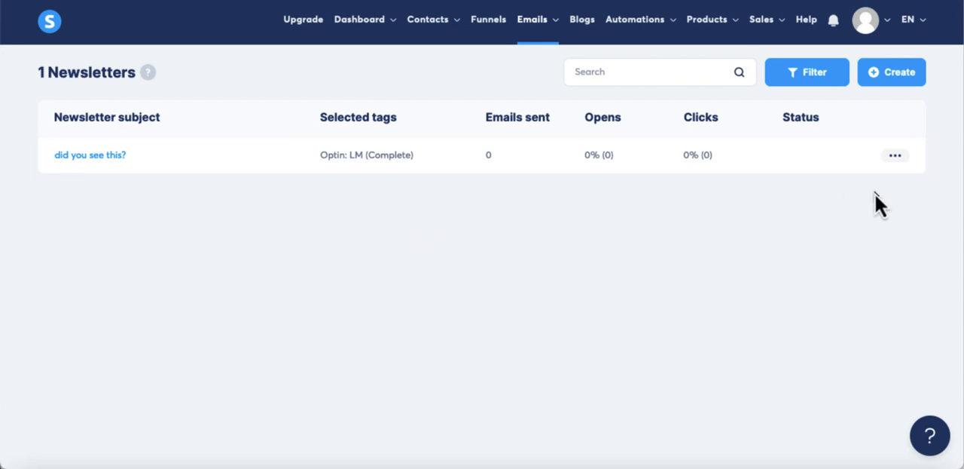
Reopen the newsletter "did you see this?" and review its body, tag settings, personalization substitutes and saving and sending options
left_click(895, 155)
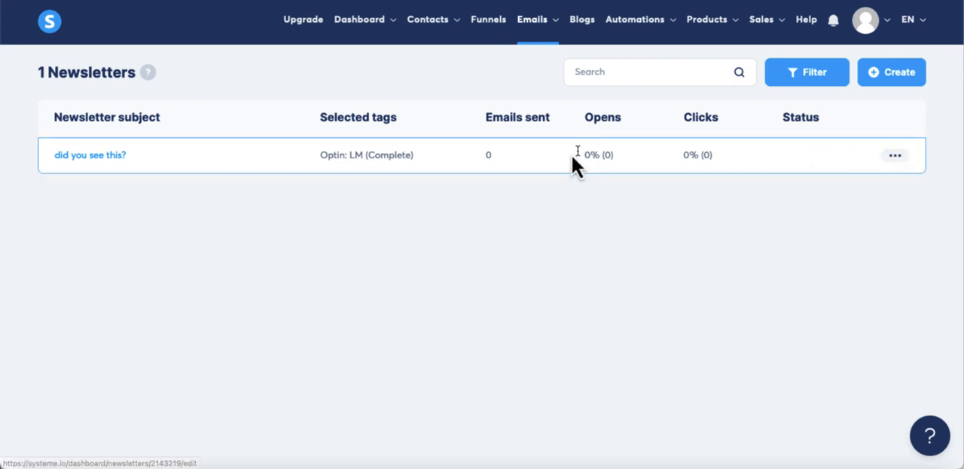
left_click(117, 156)
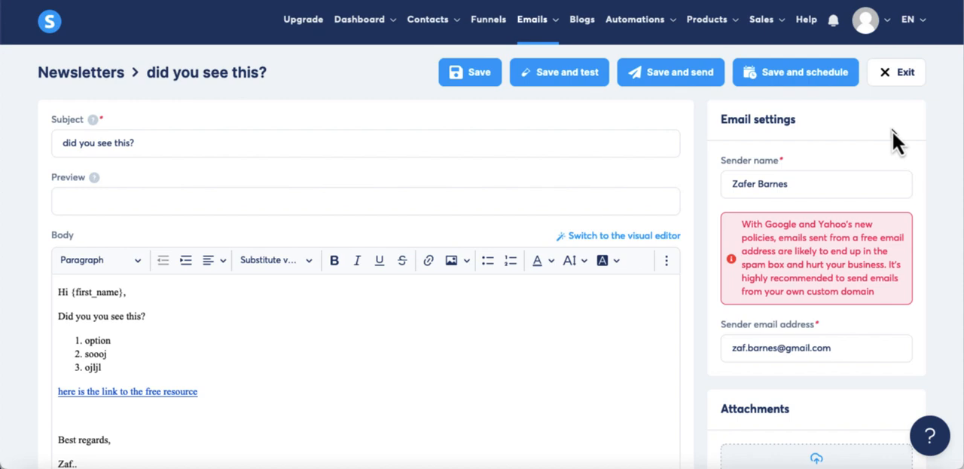
scroll(893, 131, "down", 3)
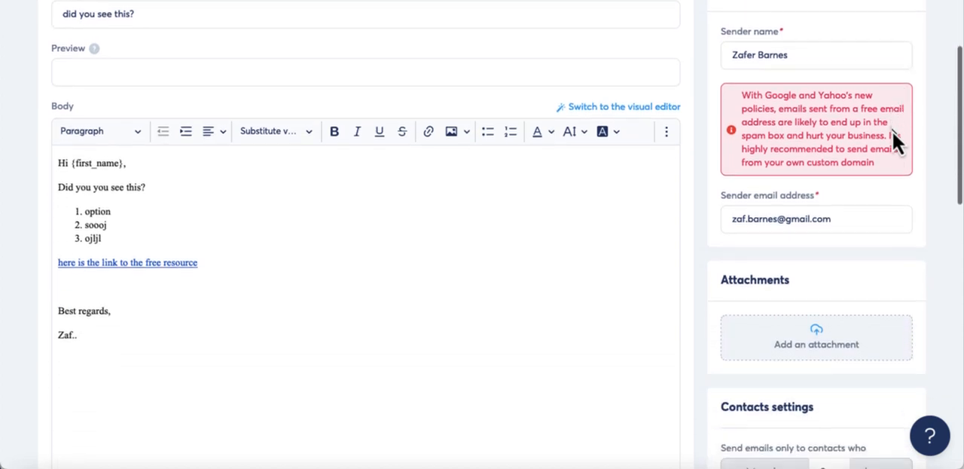
scroll(893, 131, "down", 10)
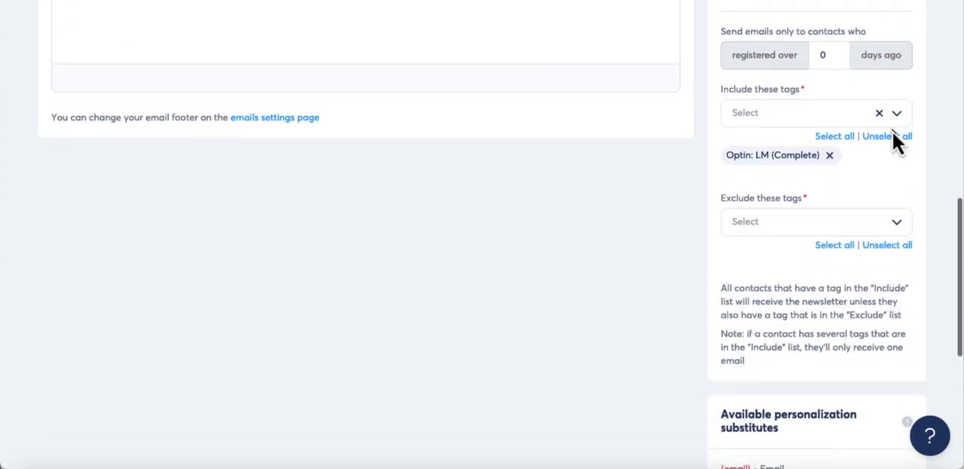
scroll(893, 131, "down", 6)
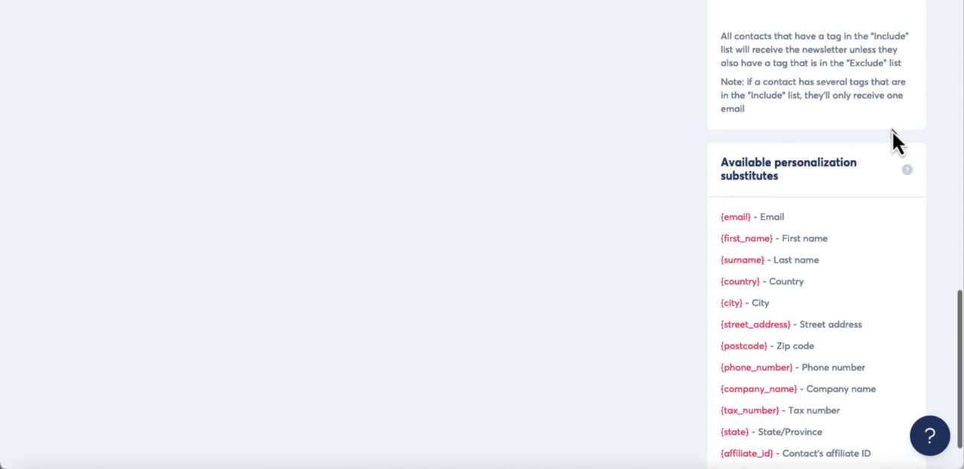
scroll(892, 131, "up", 19)
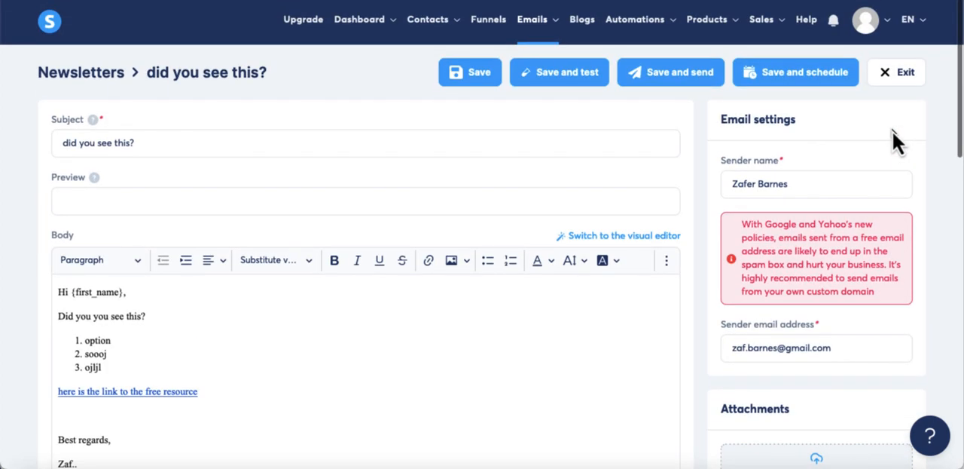
scroll(893, 140, "down", 2)
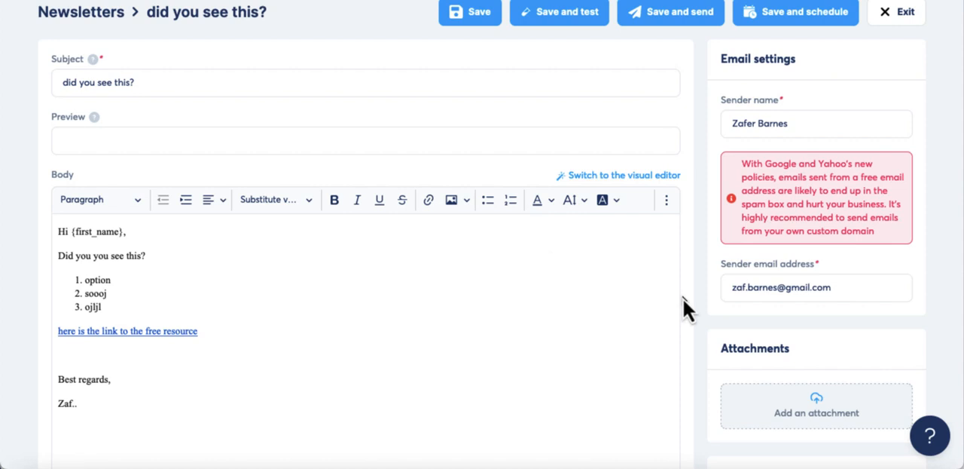
scroll(683, 298, "down", 1)
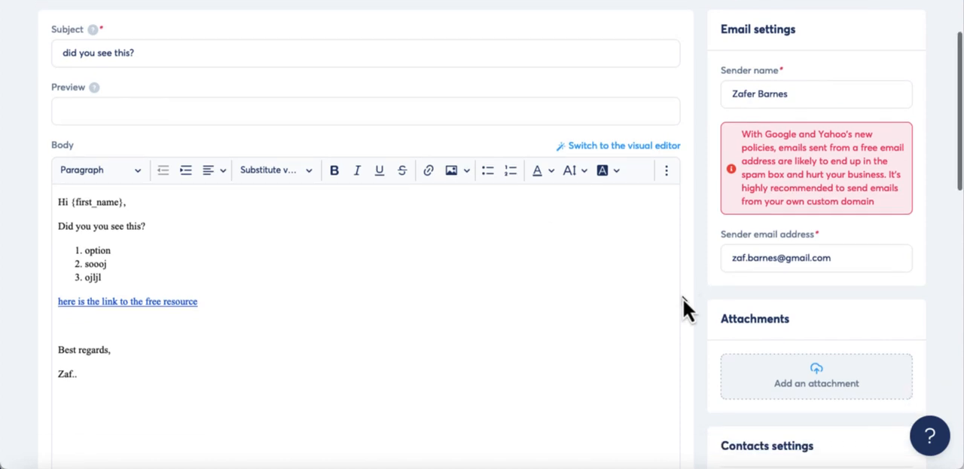
scroll(683, 299, "up", 3)
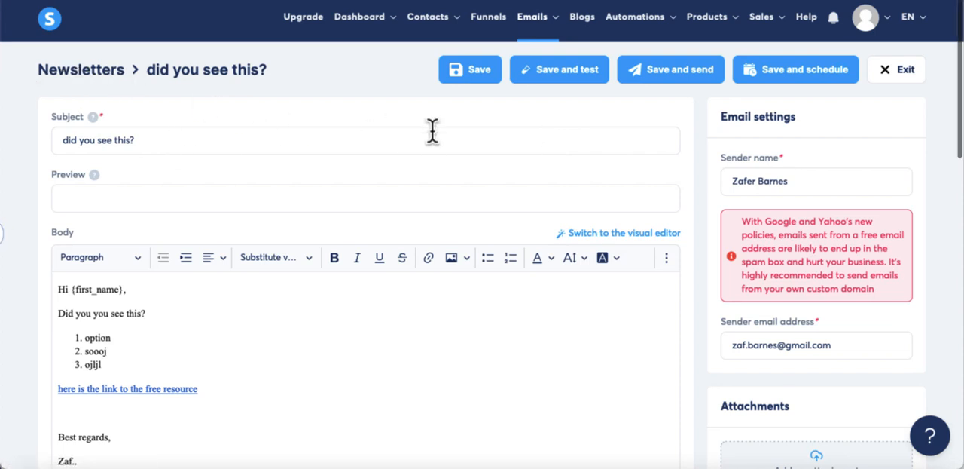
scroll(433, 130, "down", 1)
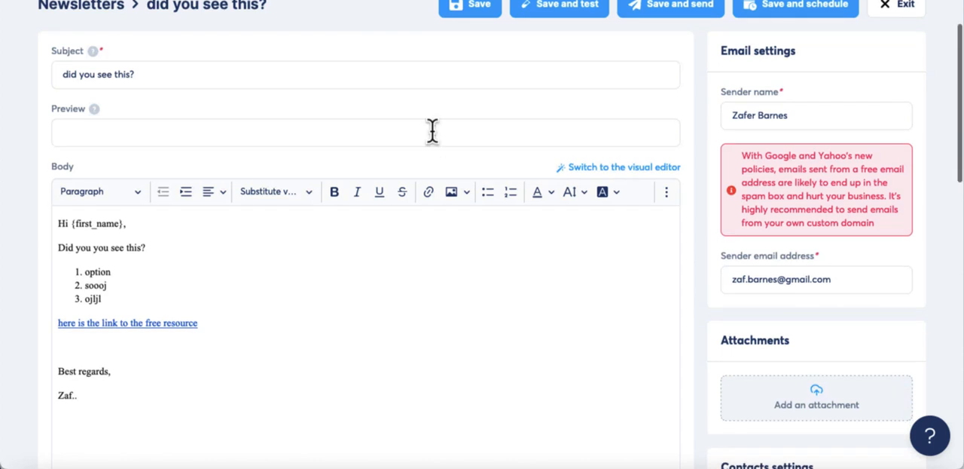
scroll(433, 133, "up", 1)
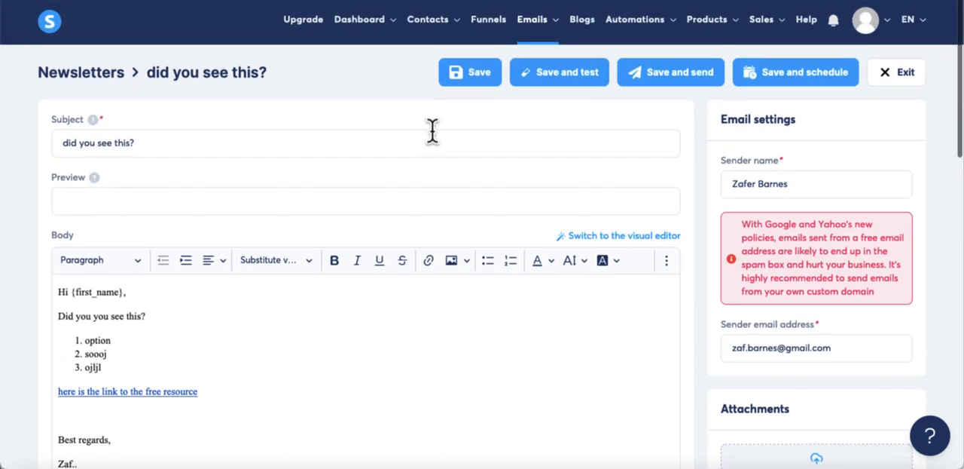